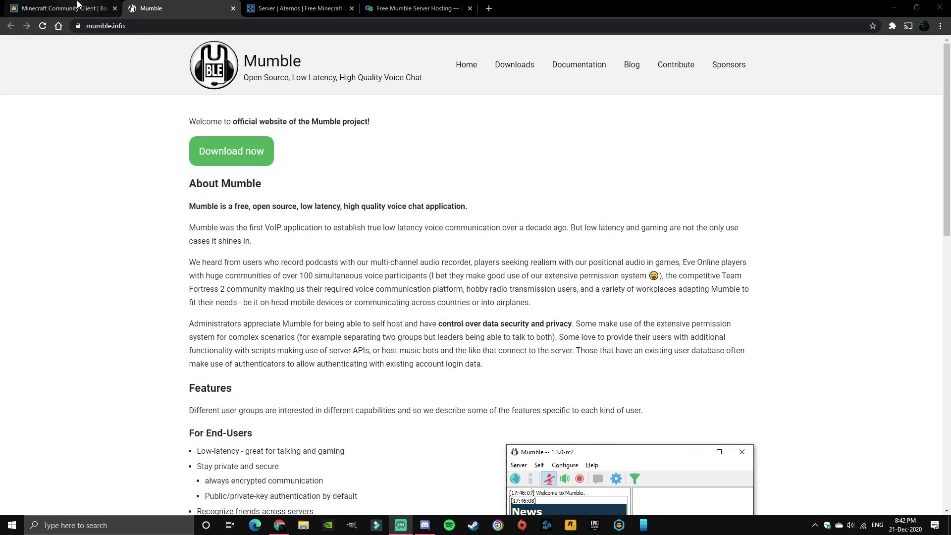
# Step: Download the Mumble 1.3.3 Windows 64-bit installer from the mumble.info downloads page
pyautogui.click(76, 4)
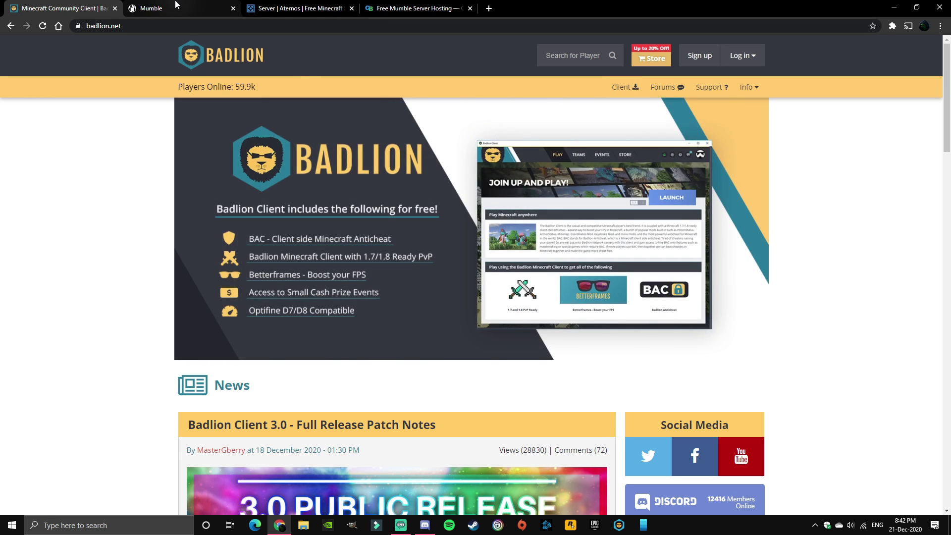
pyautogui.hotkey('ctrl', 'Tab')
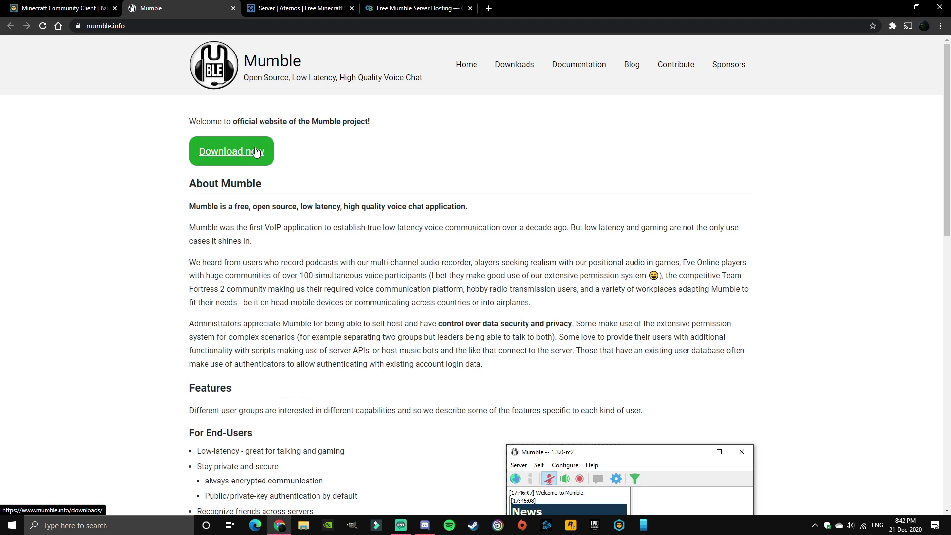
pyautogui.click(257, 150)
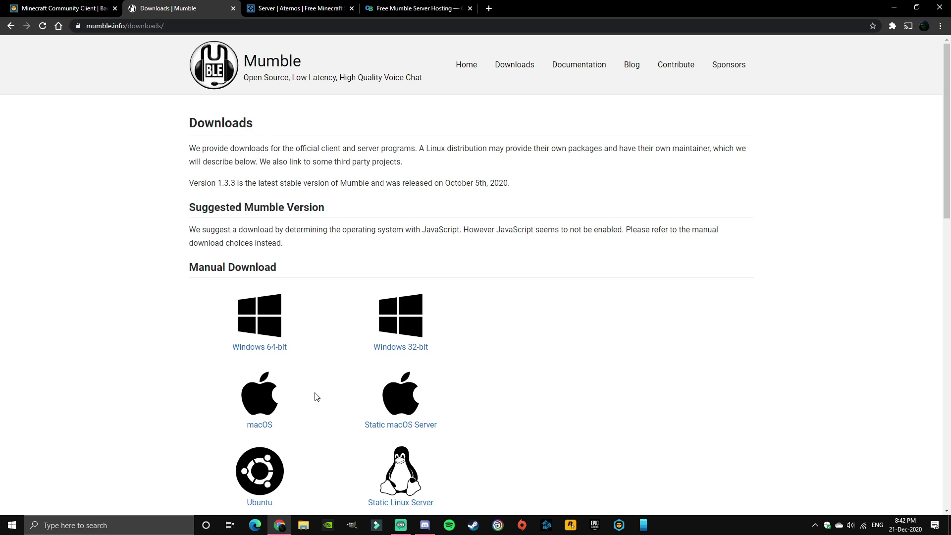
pyautogui.click(270, 325)
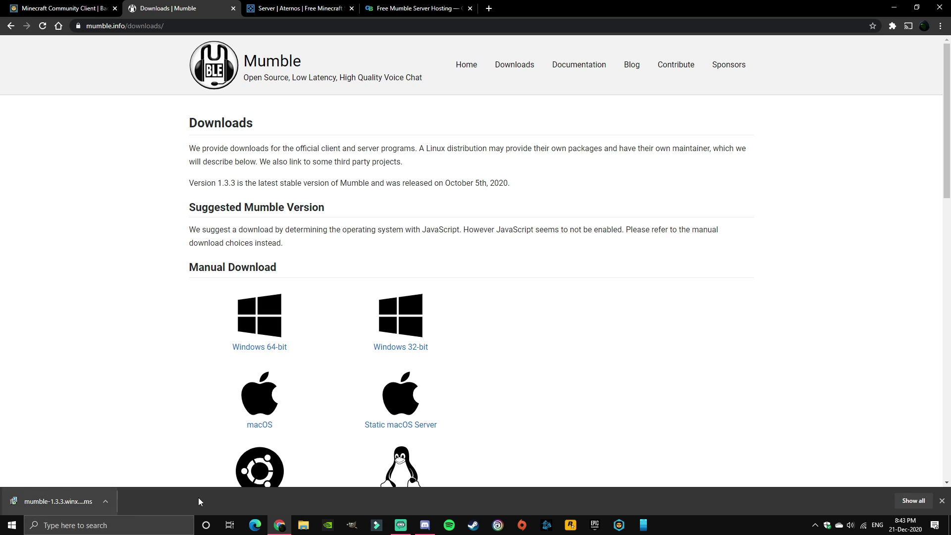
# Step: Run the Mumble 1.3.3 installer, accept the license, and install with the default custom setup
pyautogui.click(59, 505)
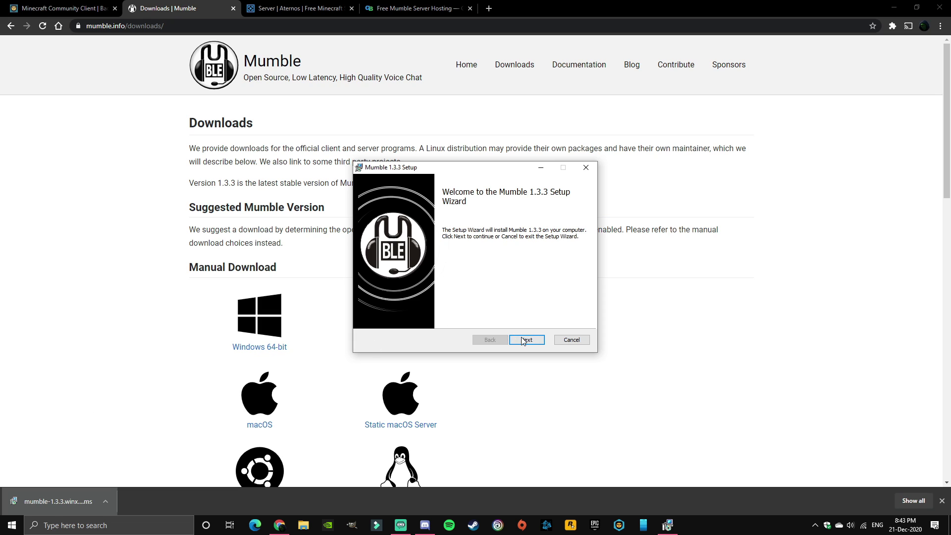
pyautogui.click(525, 339)
pyautogui.click(397, 318)
pyautogui.click(526, 341)
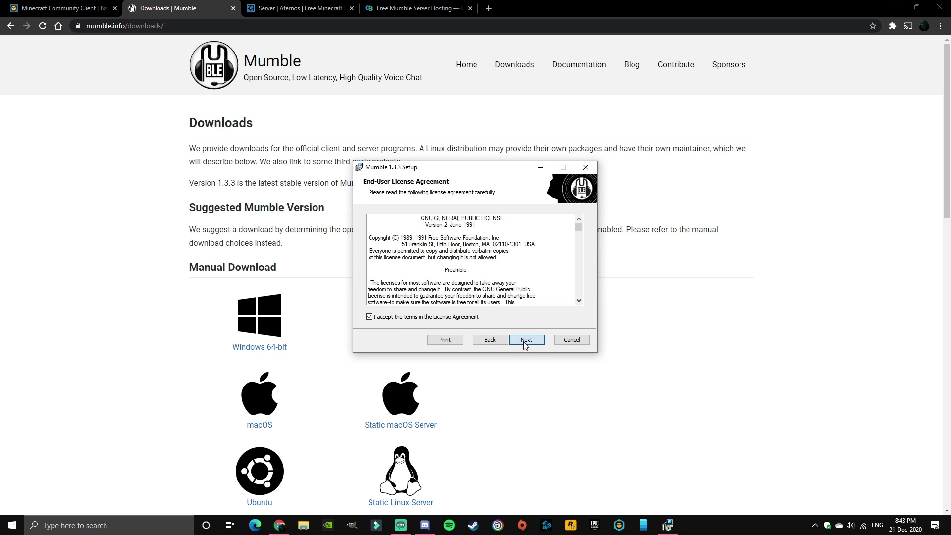
pyautogui.click(536, 341)
pyautogui.click(534, 340)
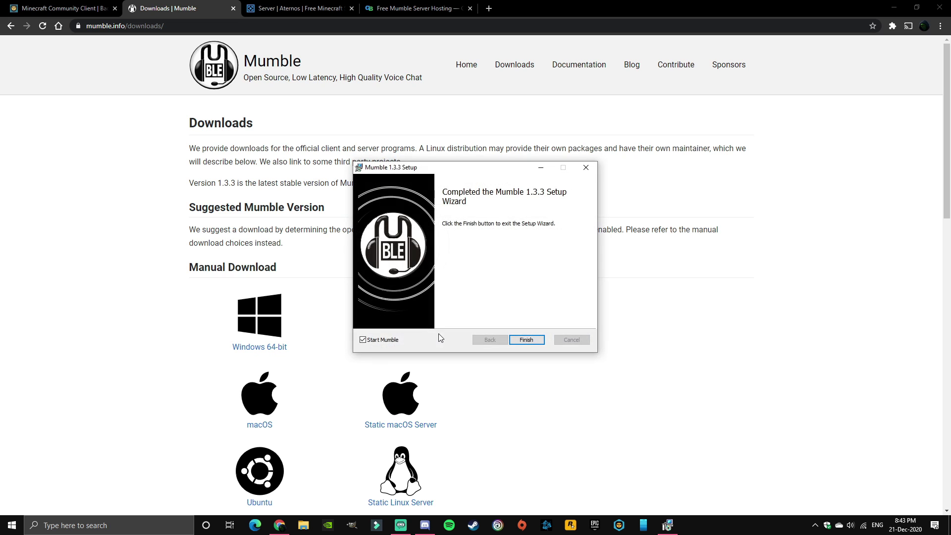
# Step: Launch Mumble, skip the server list, and review the Overlay and User Interface theme settings
pyautogui.click(527, 340)
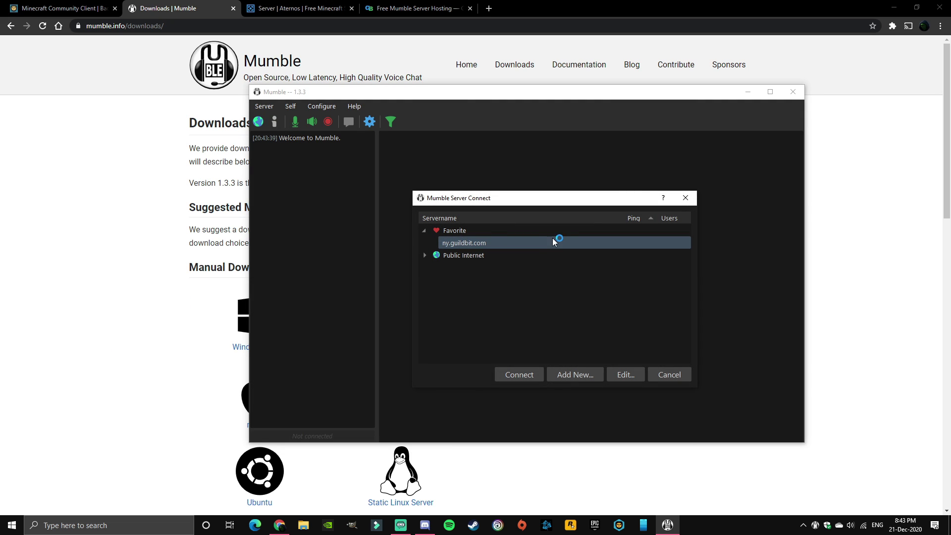
pyautogui.click(668, 375)
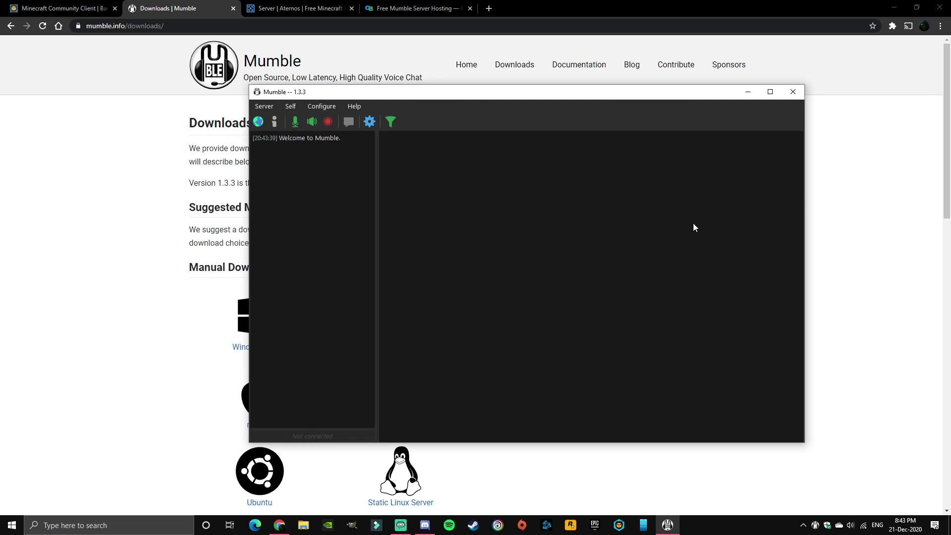
pyautogui.click(374, 122)
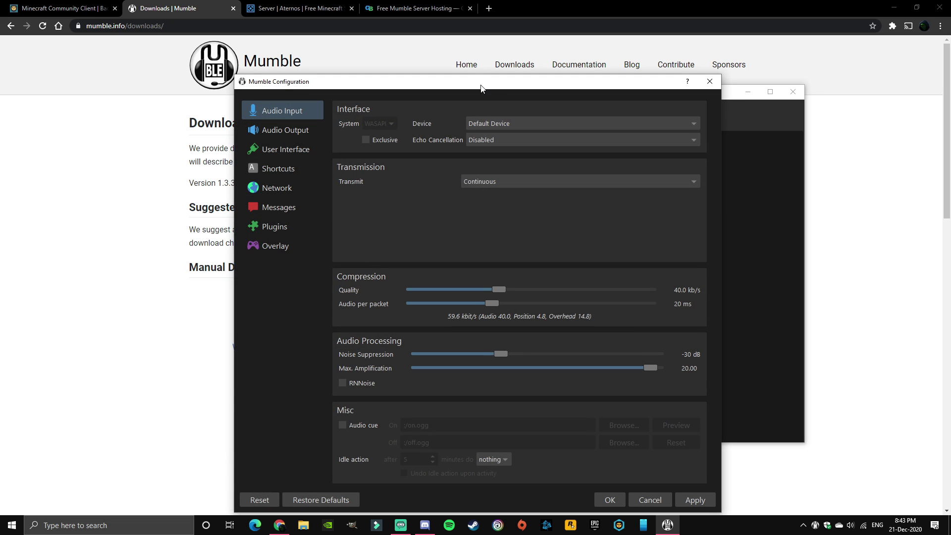
pyautogui.moveTo(480, 89)
pyautogui.mouseDown()
pyautogui.moveTo(497, 70)
pyautogui.moveTo(474, 74)
pyautogui.mouseUp()
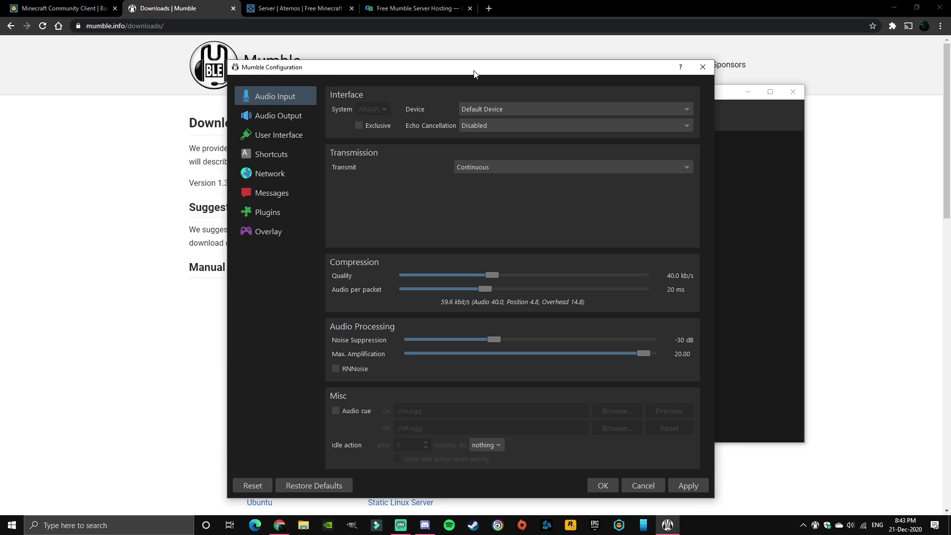
pyautogui.click(288, 233)
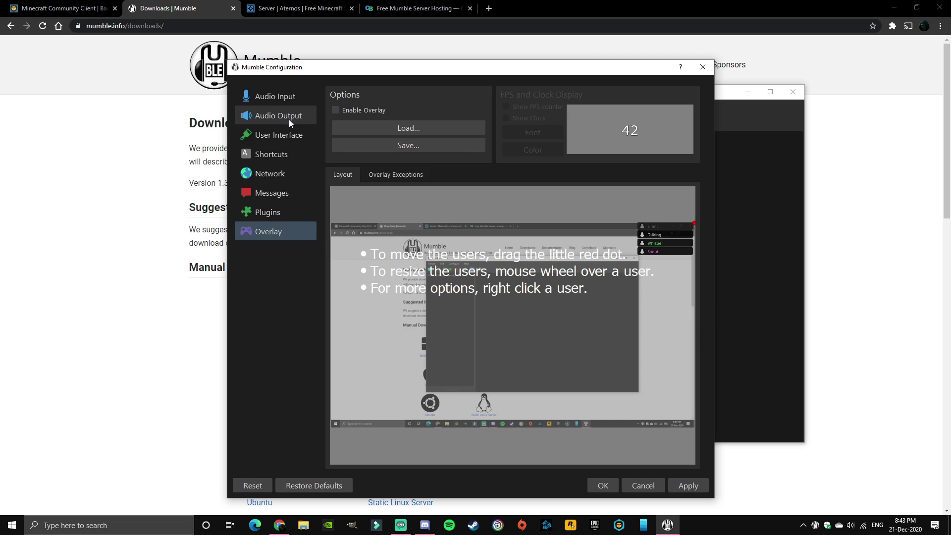
pyautogui.click(291, 136)
pyautogui.click(391, 194)
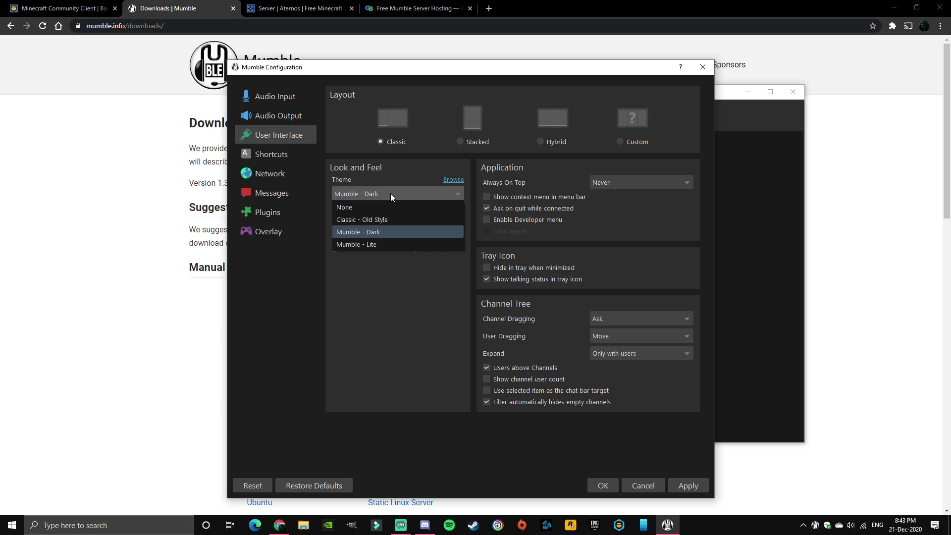
# Step: Keep the Mumble - Dark theme and confirm transmission is set to Continuous
pyautogui.click(375, 231)
pyautogui.click(268, 97)
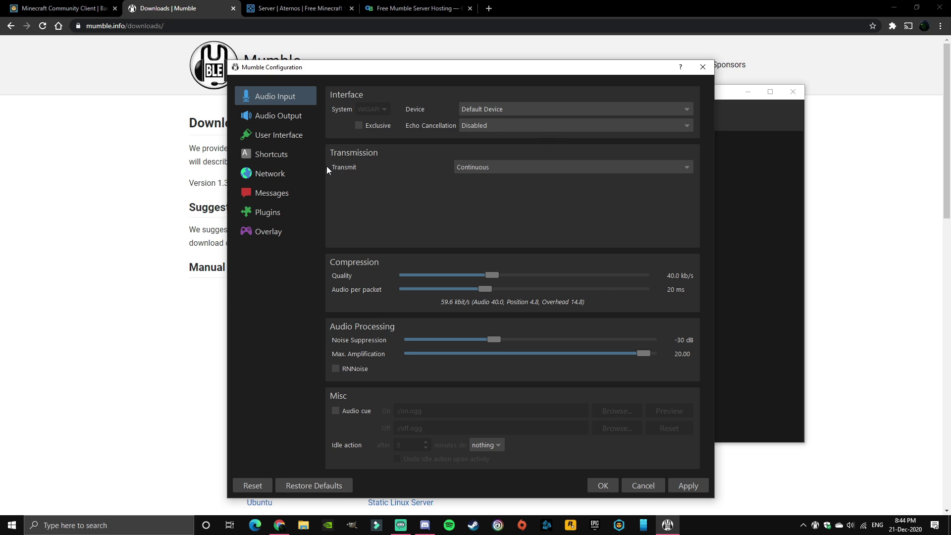
pyautogui.click(473, 171)
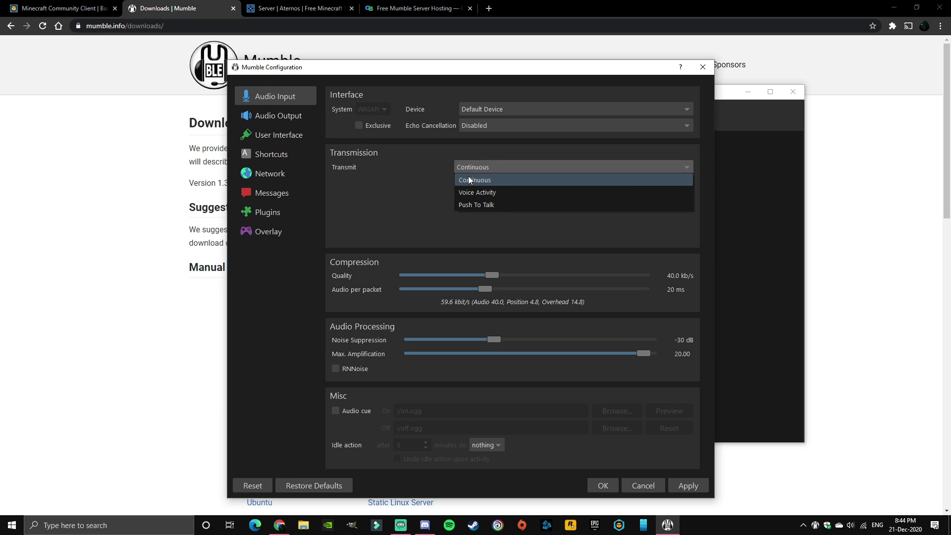
pyautogui.click(474, 181)
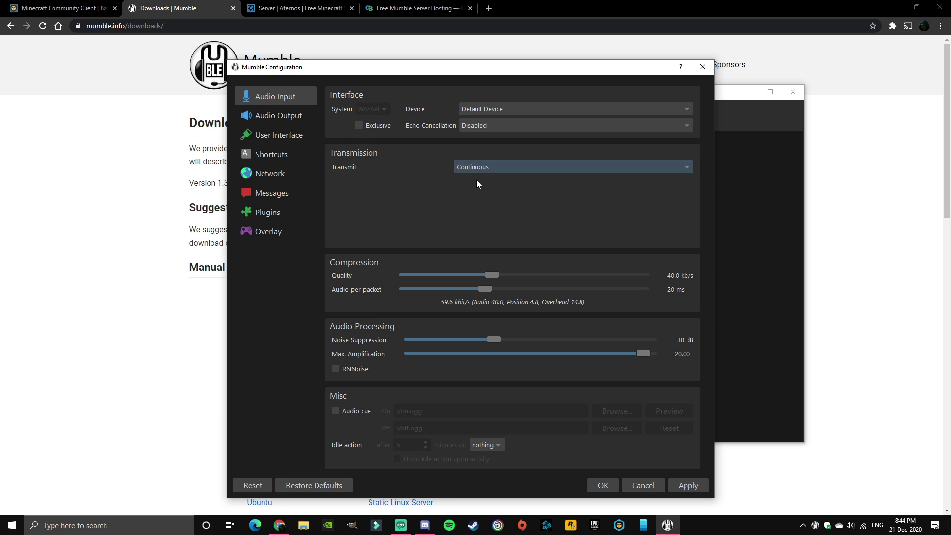
# Step: Raise the positional audio maximum distance to 40.0 m and save the configuration
pyautogui.click(272, 119)
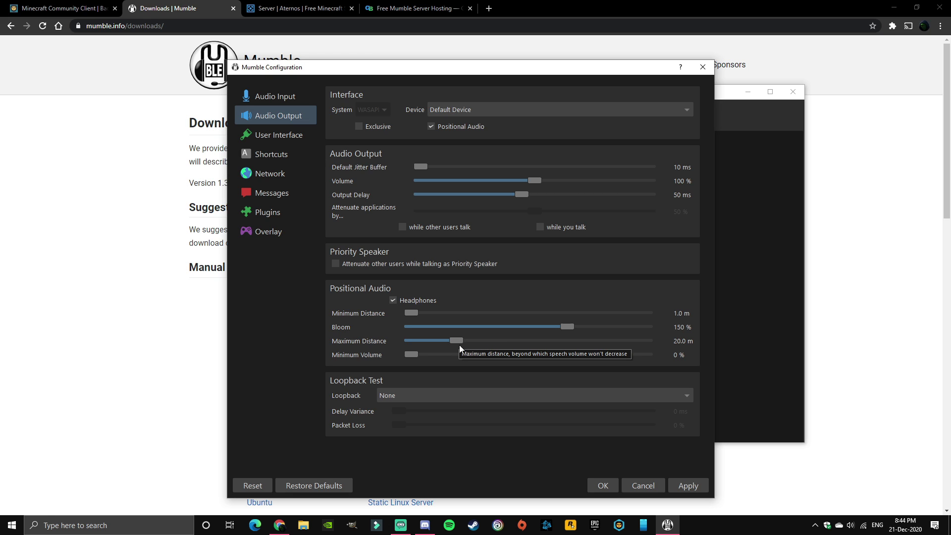
pyautogui.moveTo(457, 340); pyautogui.dragTo(503, 341)
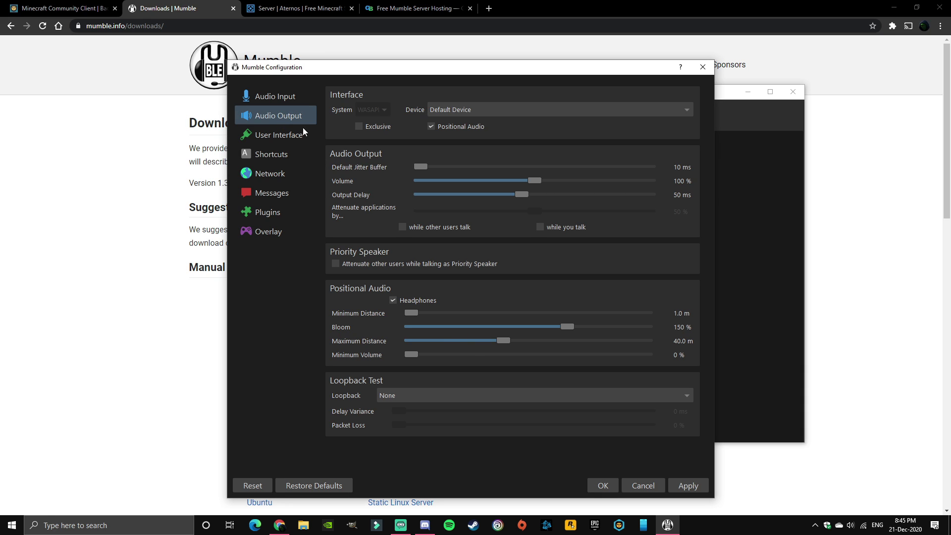
pyautogui.click(684, 485)
pyautogui.click(603, 487)
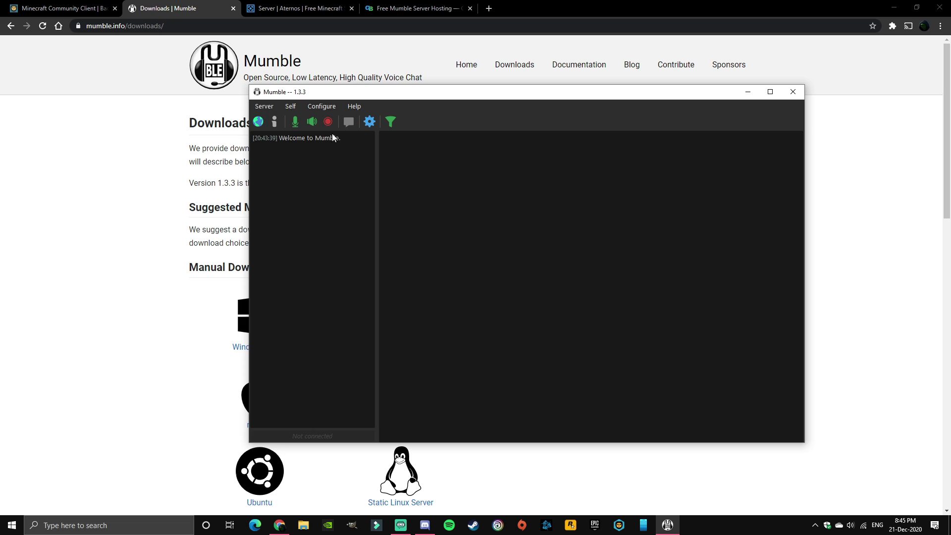
# Step: Deploy a free 4-hour New York Mumble server on GuildBit, protected by a password
pyautogui.click(409, 4)
pyautogui.click(409, 4)
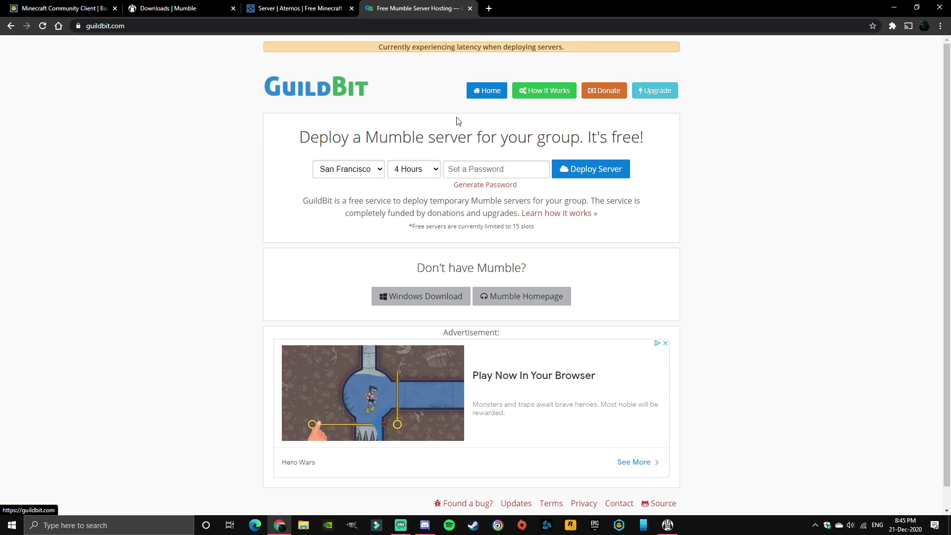
pyautogui.click(363, 171)
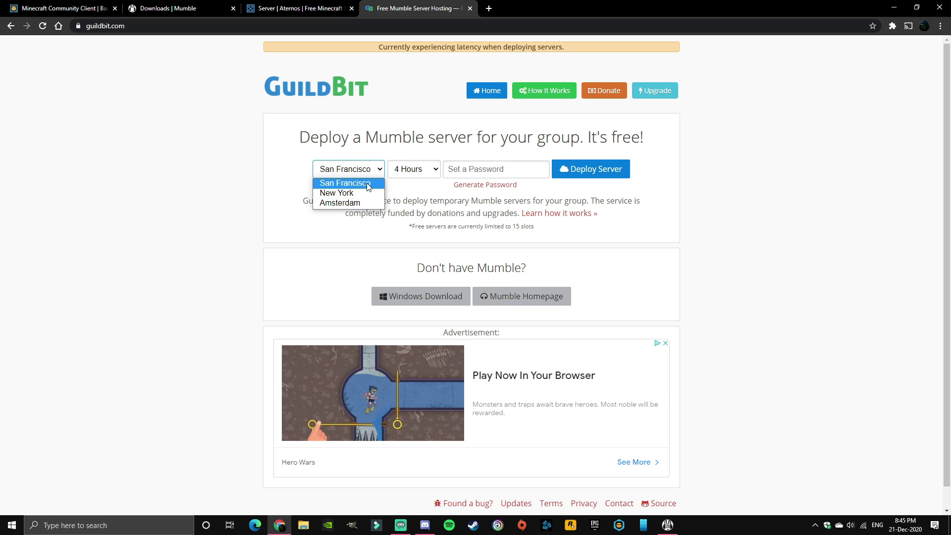
pyautogui.click(364, 197)
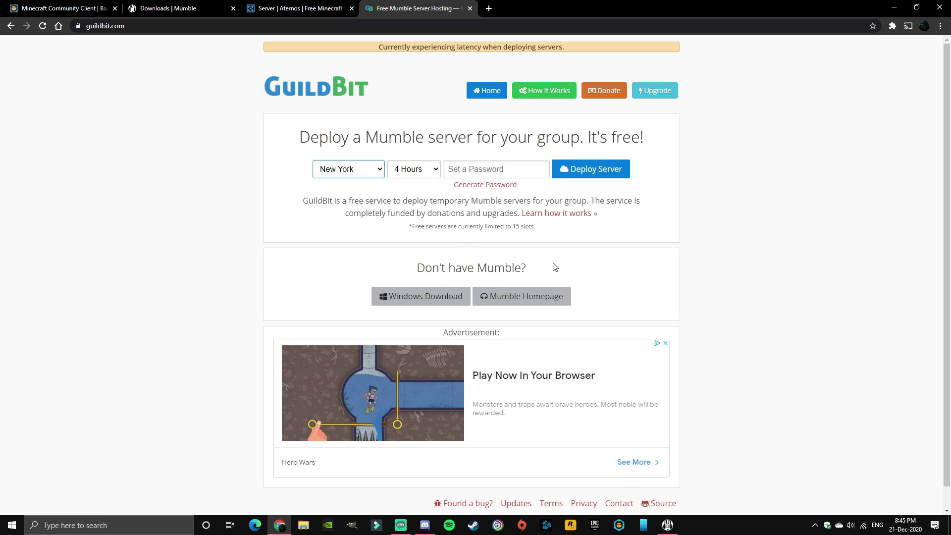
pyautogui.click(420, 171)
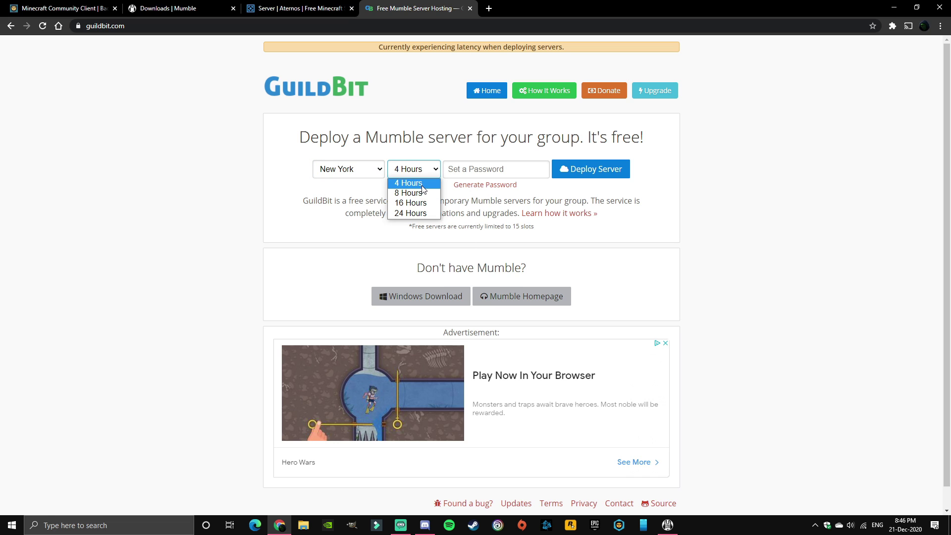
pyautogui.click(421, 185)
pyautogui.press('Tab')
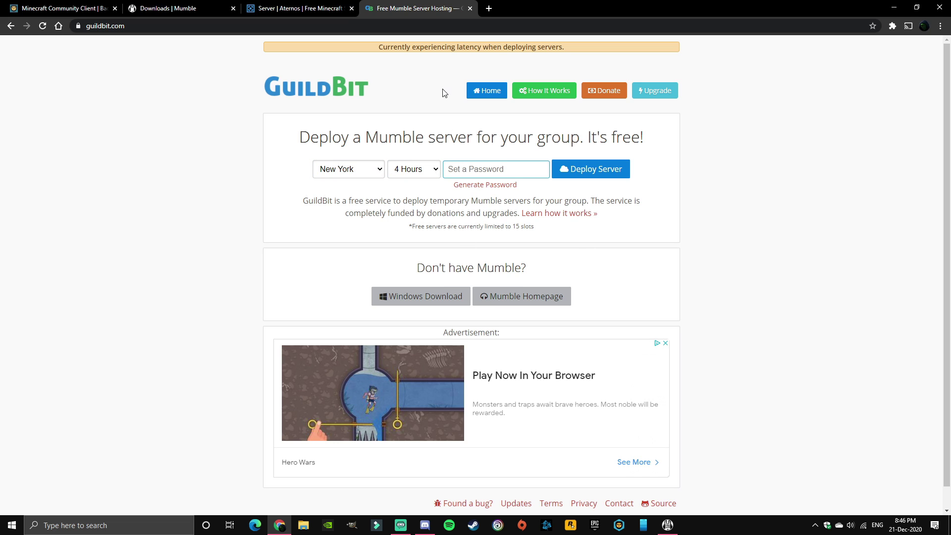
pyautogui.write('asdf')
pyautogui.click(615, 178)
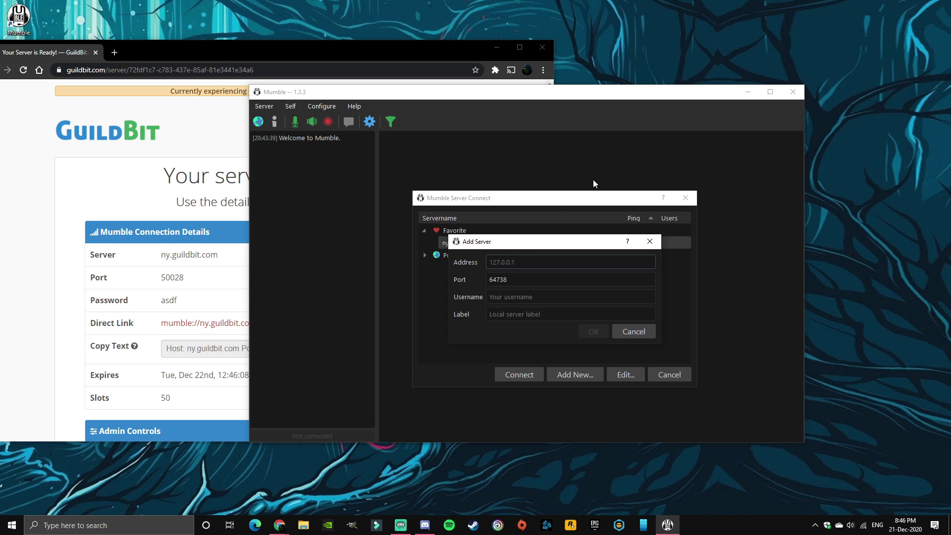
# Step: Enter address ny.guildbit.com, port 50028, your username and label 'asdf' for the new favourite
pyautogui.write('ny.guildbit.com')
pyautogui.press('Tab')
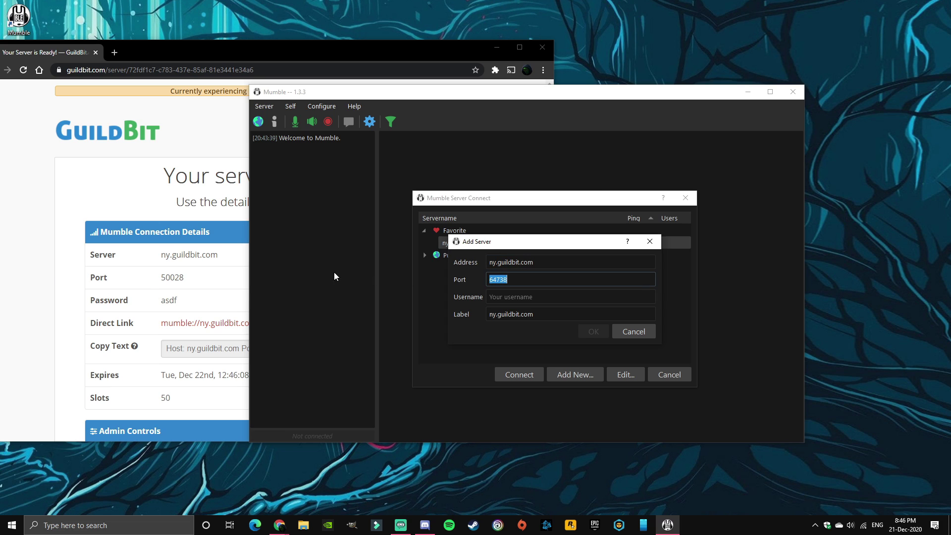
pyautogui.write('50028')
pyautogui.press('Tab')
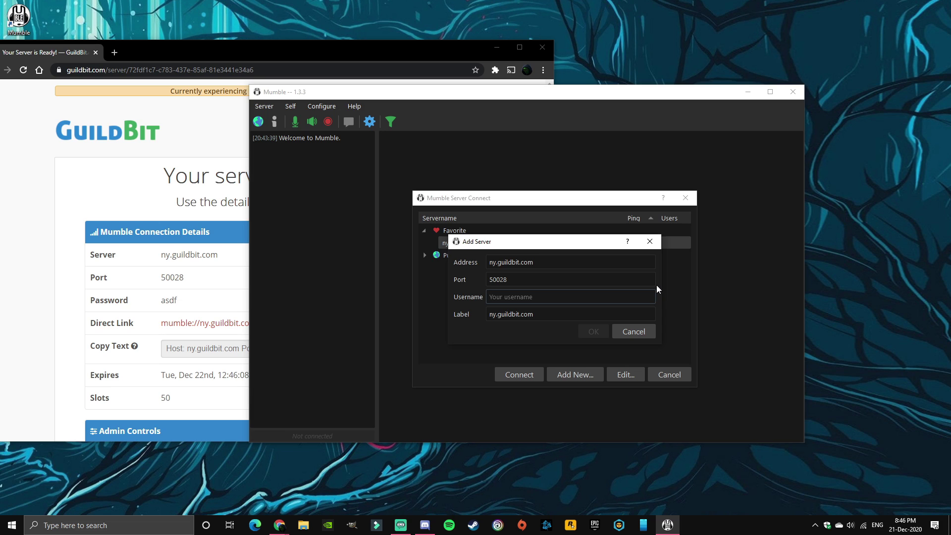
pyautogui.write('Dipidoodle')
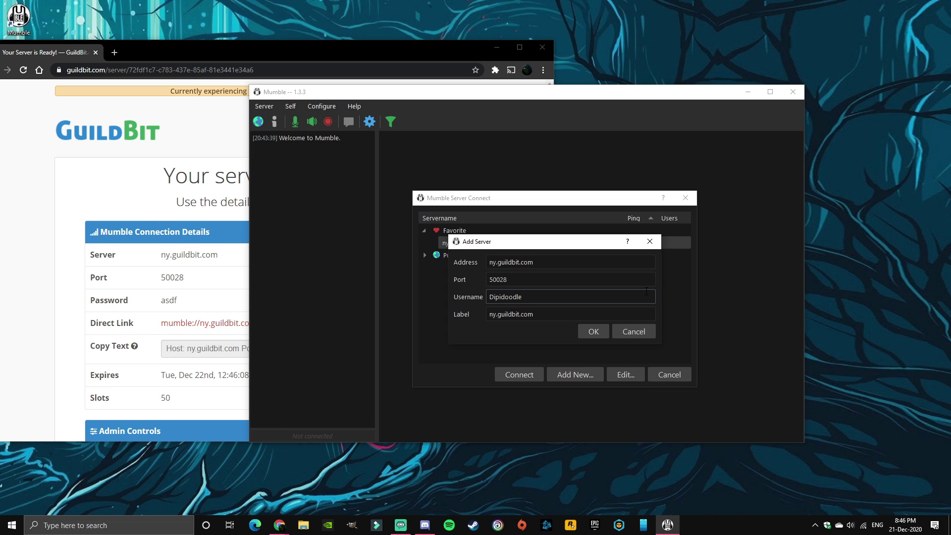
pyautogui.press('Tab')
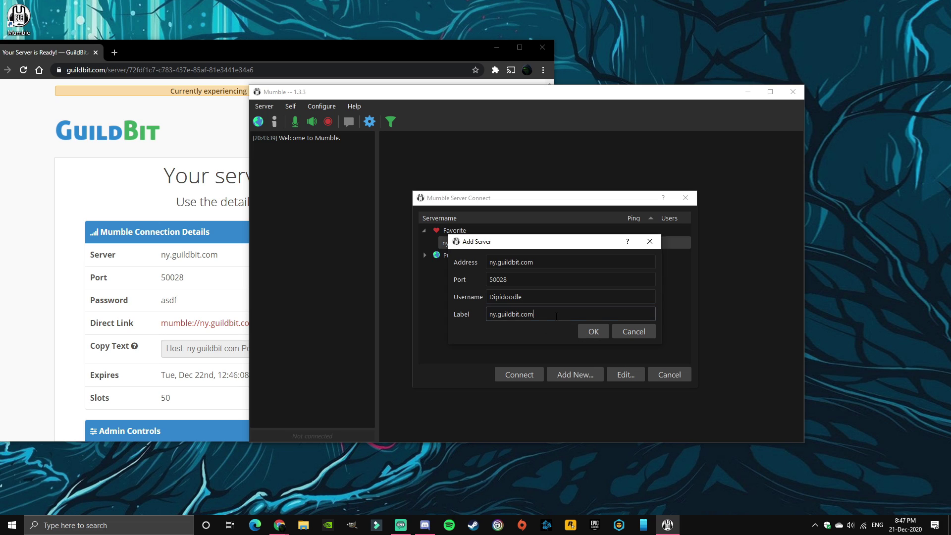
pyautogui.write('asdf')
# Step: Save the 'asdf' favourite, connect to it, accept its certificate, and enter the server password
pyautogui.click(597, 333)
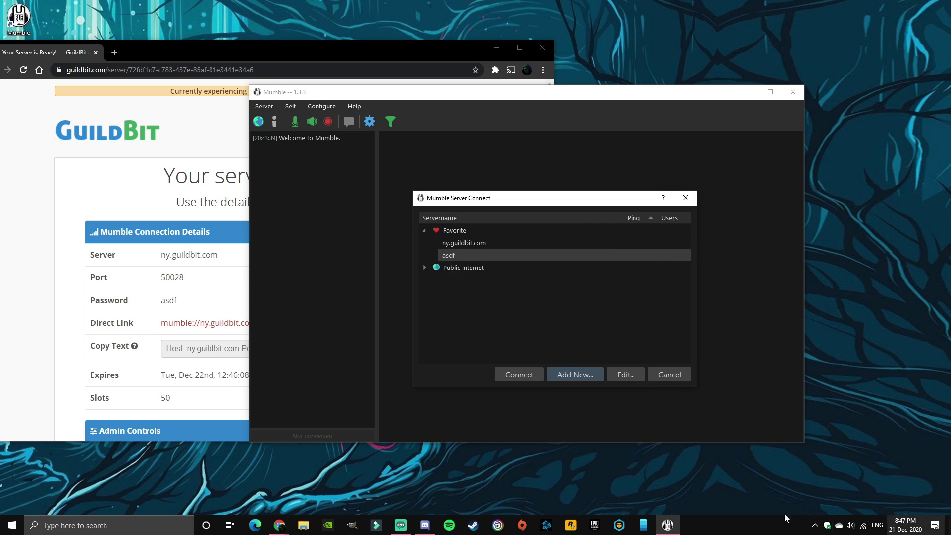
pyautogui.doubleClick(456, 256)
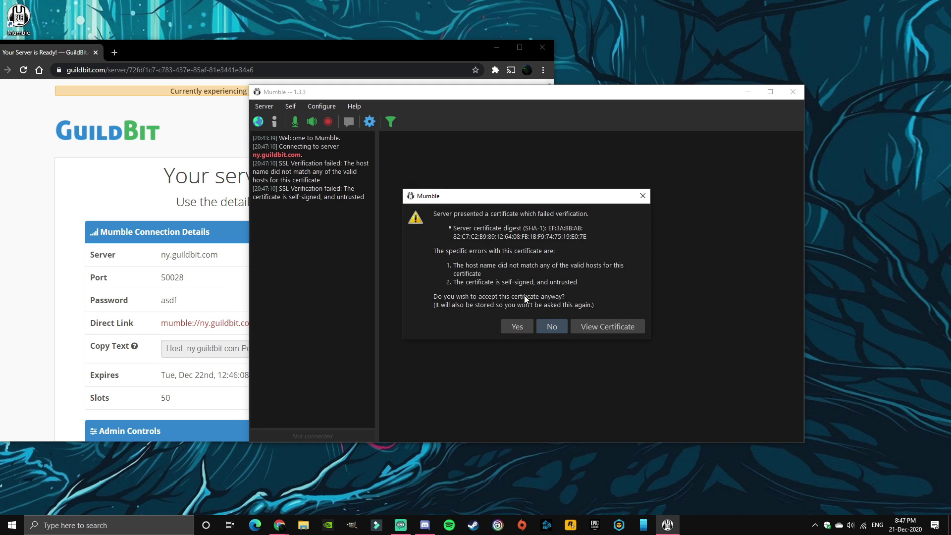
pyautogui.click(518, 326)
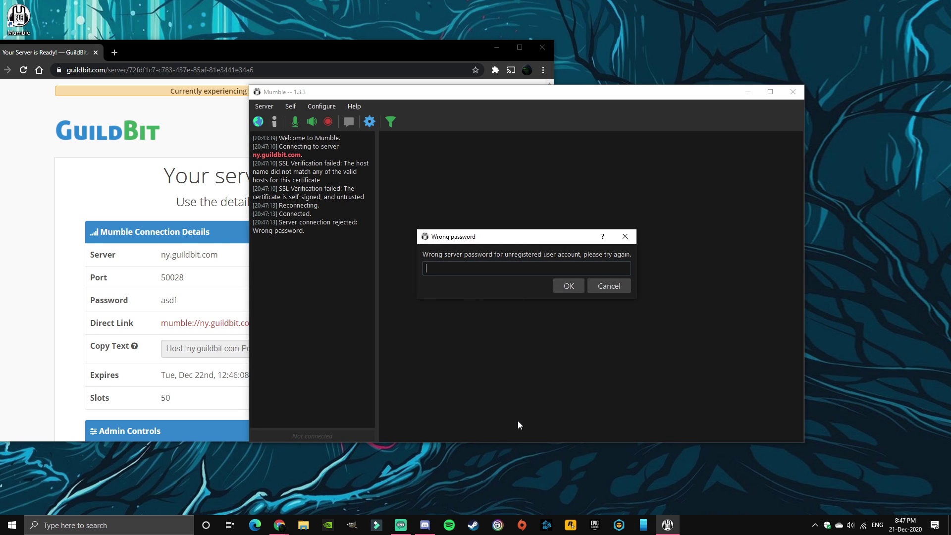
pyautogui.write('as')
pyautogui.click(572, 287)
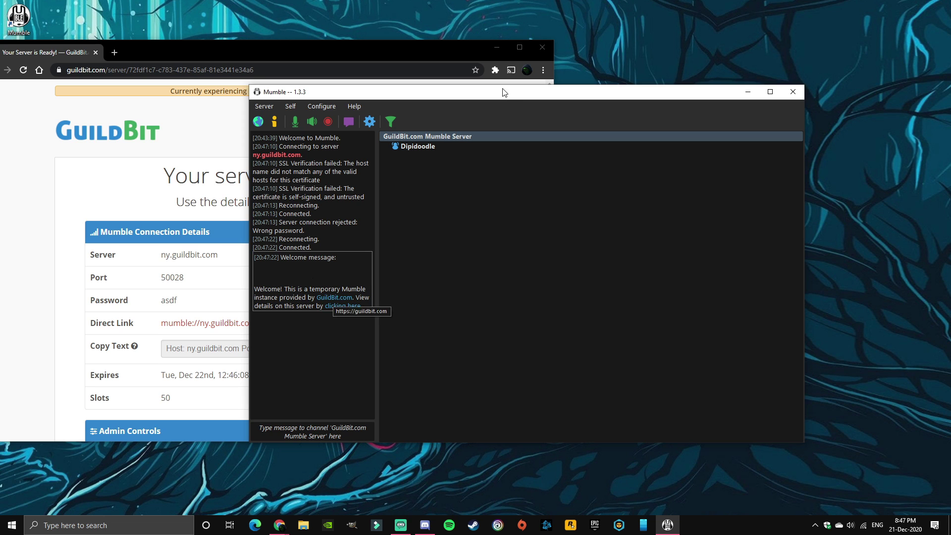
# Step: Disconnect from the GuildBit server using the Server menu
pyautogui.moveTo(505, 92); pyautogui.dragTo(594, 119)
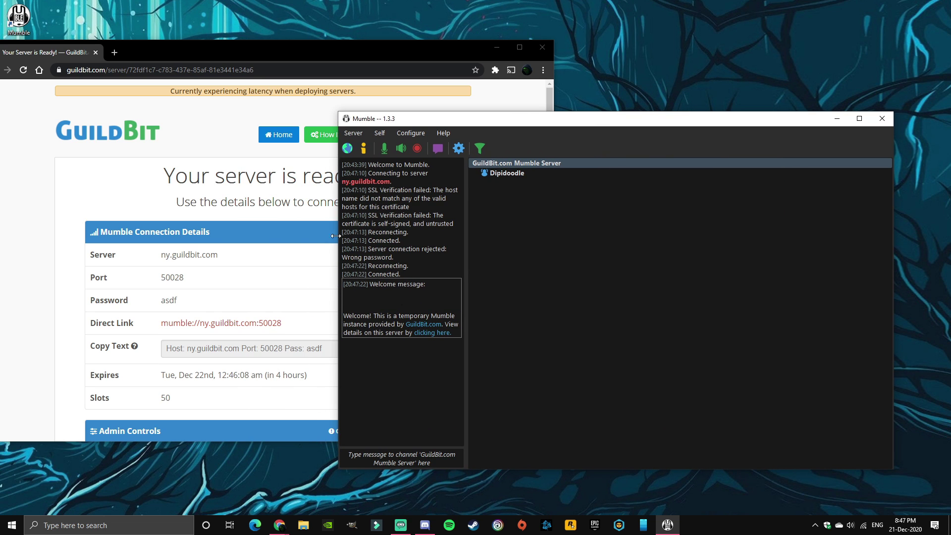
pyautogui.click(353, 133)
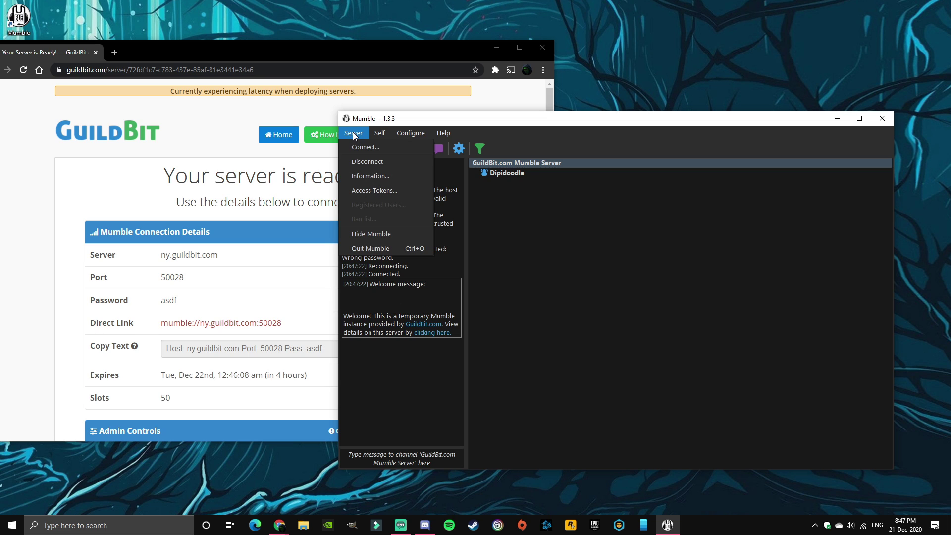
pyautogui.click(369, 162)
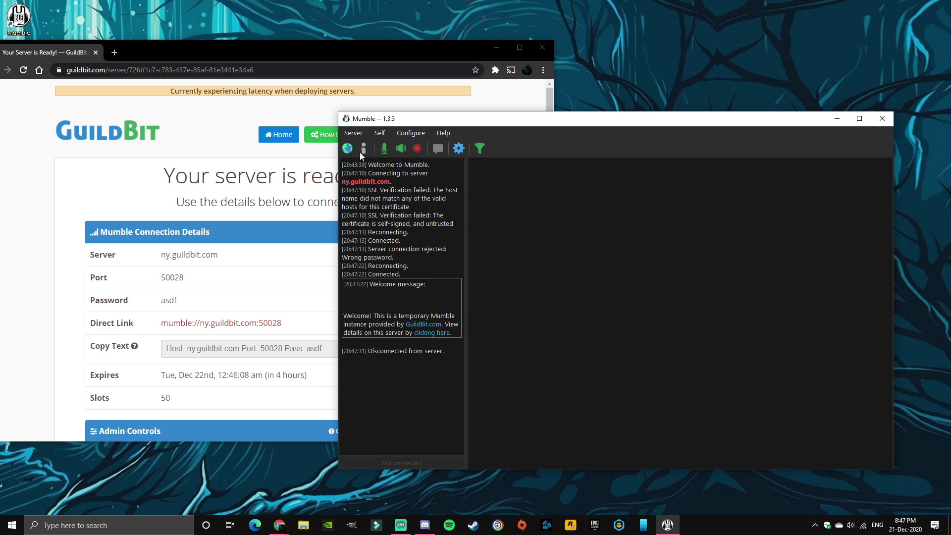
# Step: Reconnect through the 'asdf' favourite and rearrange the Mumble and GuildBit windows
pyautogui.click(358, 133)
pyautogui.click(376, 147)
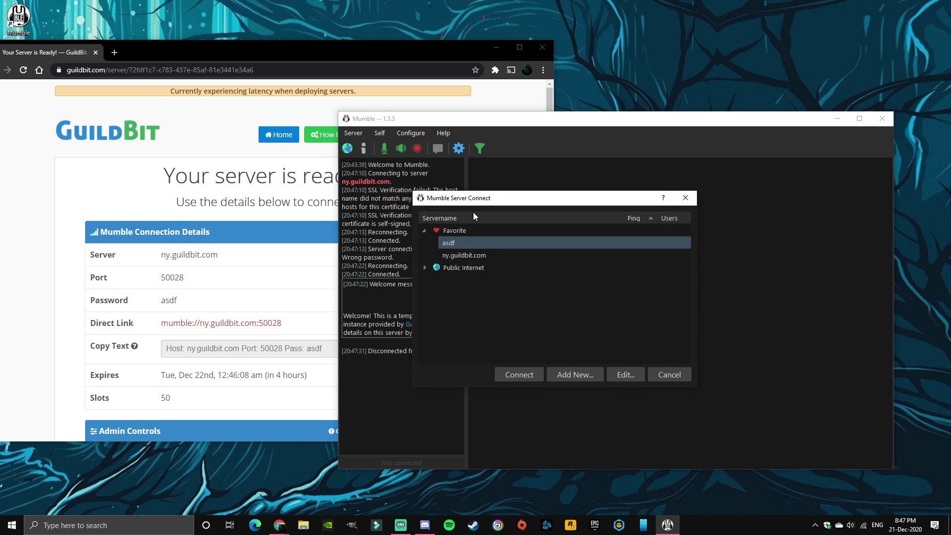
pyautogui.doubleClick(462, 242)
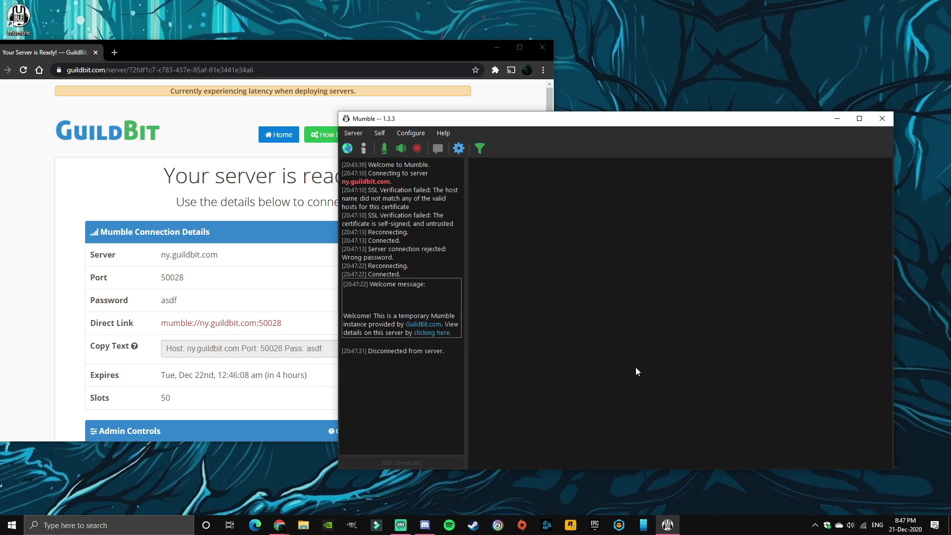
pyautogui.moveTo(604, 123); pyautogui.dragTo(494, 111)
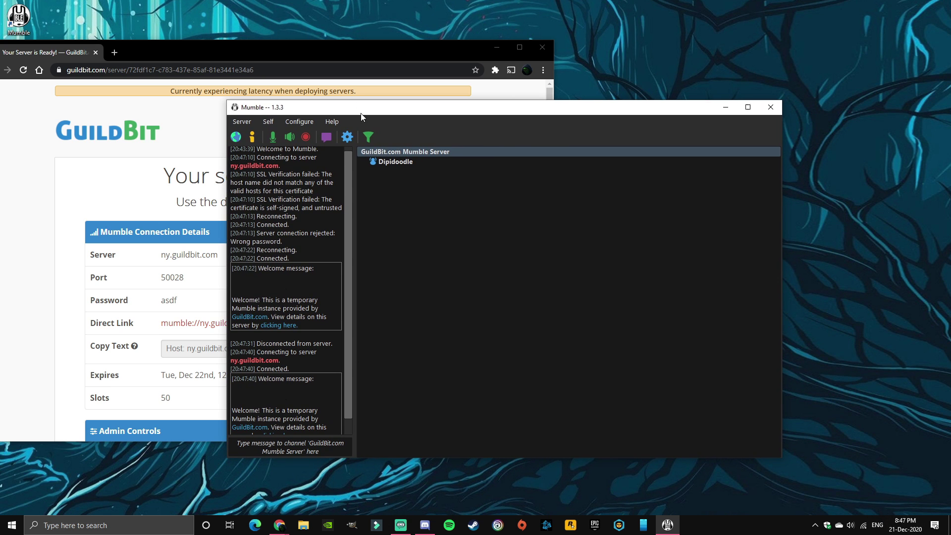
pyautogui.moveTo(424, 45); pyautogui.dragTo(499, 60)
pyautogui.click(595, 60)
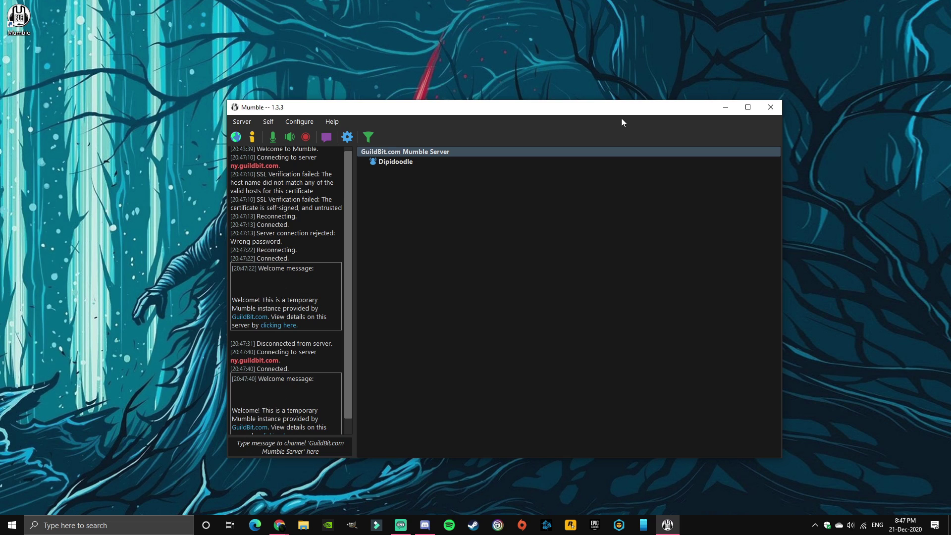
pyautogui.moveTo(622, 105); pyautogui.dragTo(585, 94)
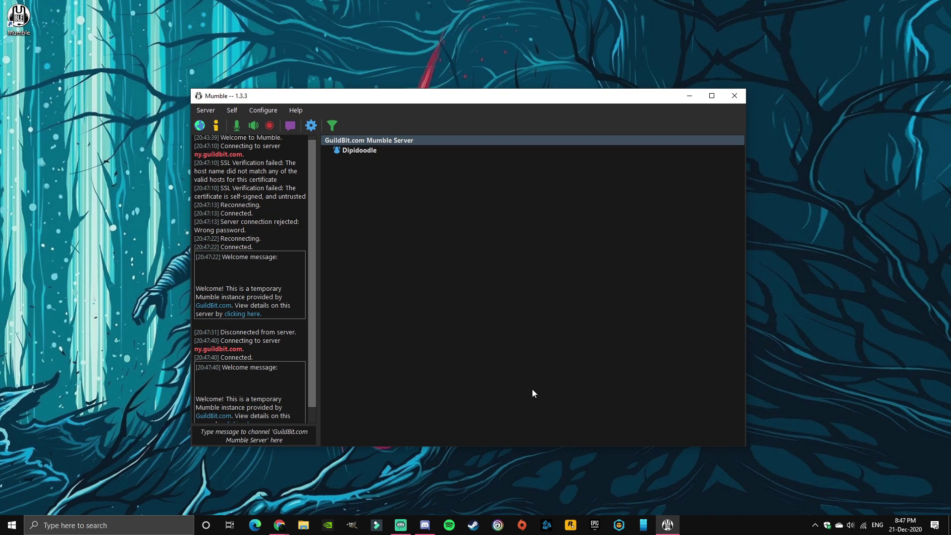
pyautogui.click(312, 126)
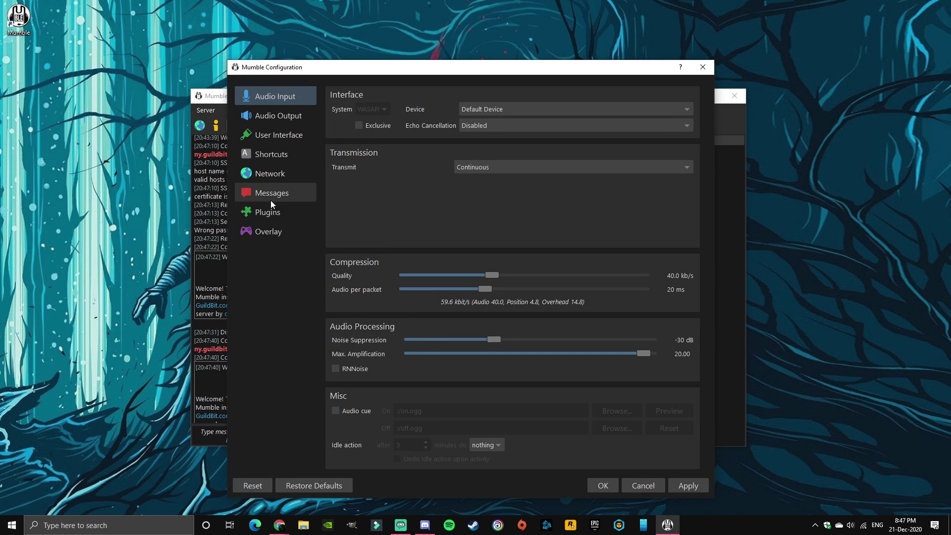
pyautogui.click(278, 213)
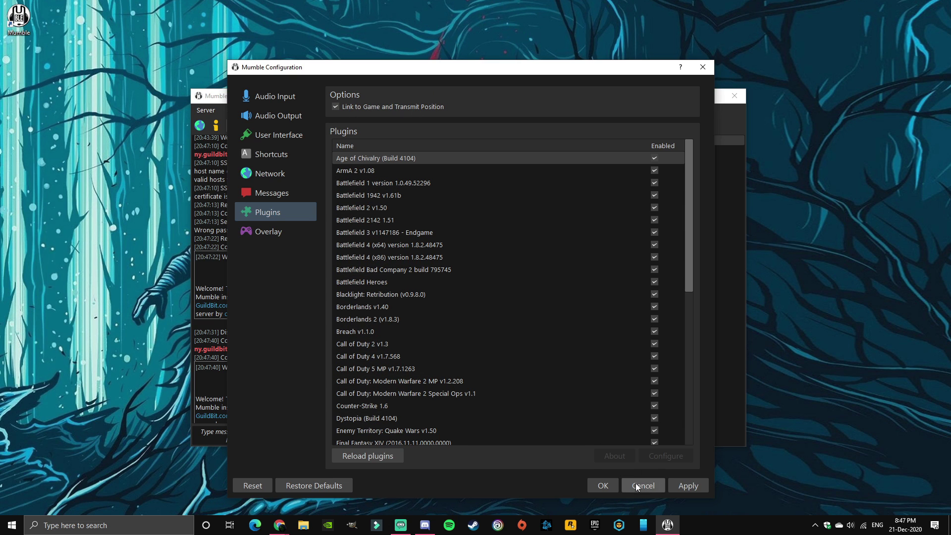
pyautogui.click(603, 486)
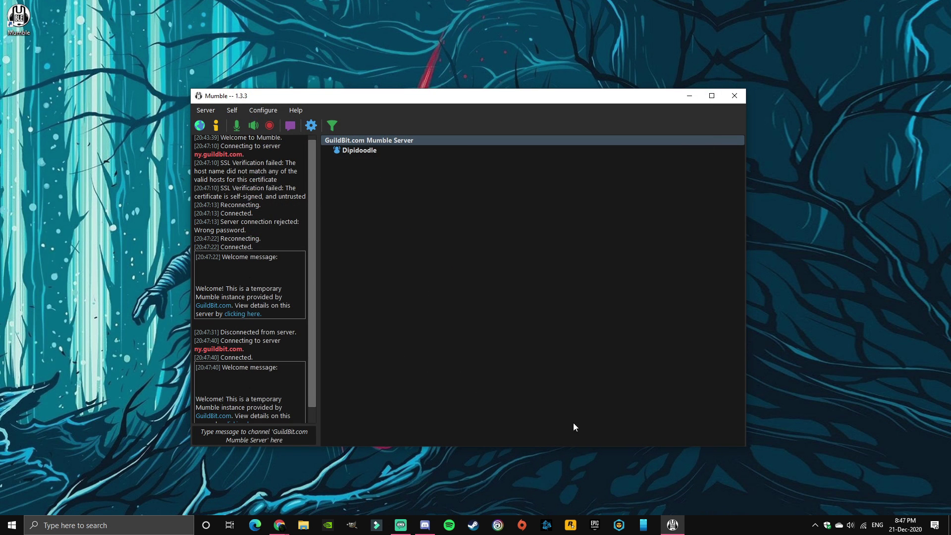
# Step: Bring Minecraft forward and search the Badlion mods menu for 'mumble' to find MumbleLink
pyautogui.click(619, 528)
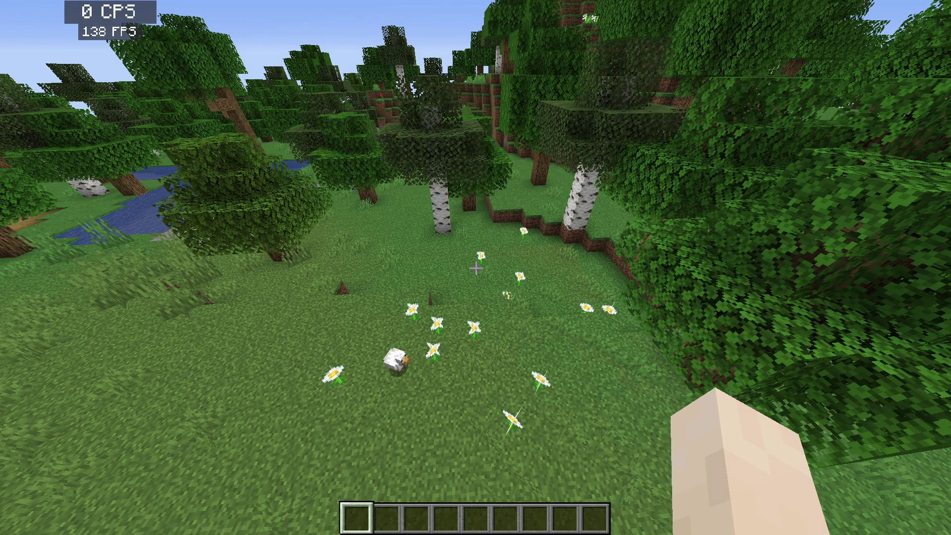
pyautogui.press('Shift_R')
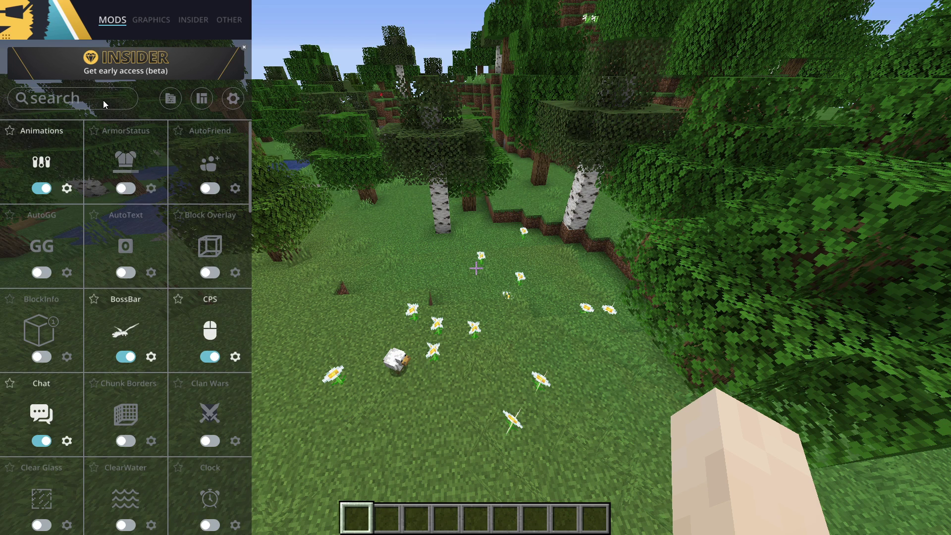
pyautogui.click(103, 100)
pyautogui.write('mumble')
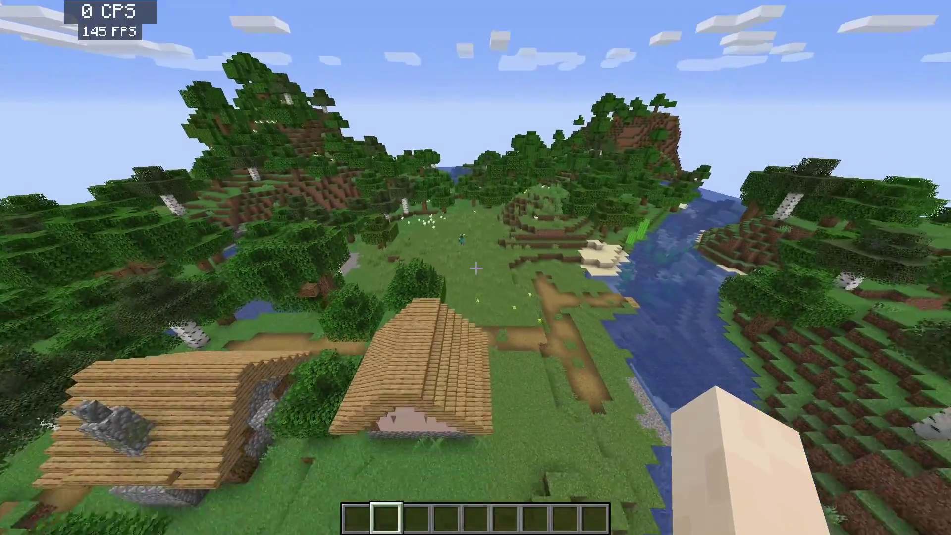
# Step: Fly back over the village and descend beside the friend's character
pyautogui.press('s')
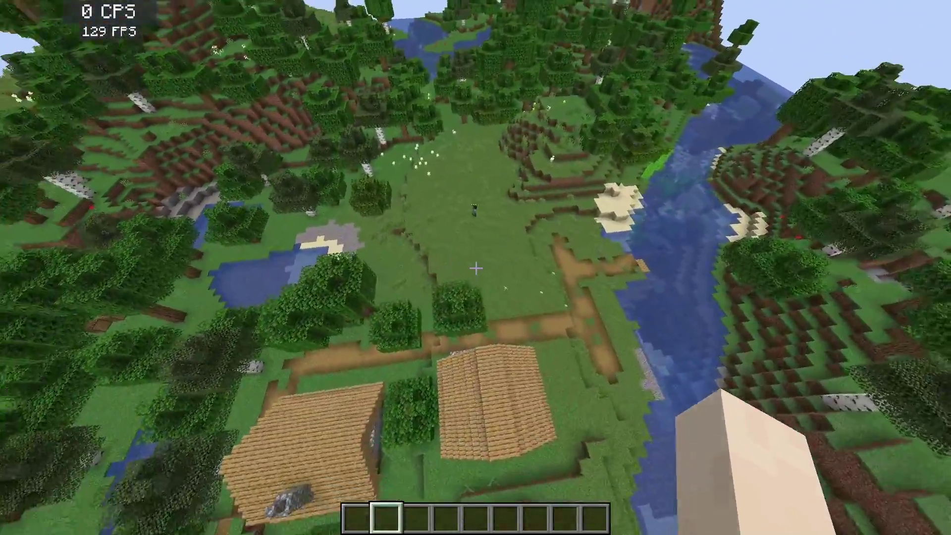
pyautogui.press('shift')
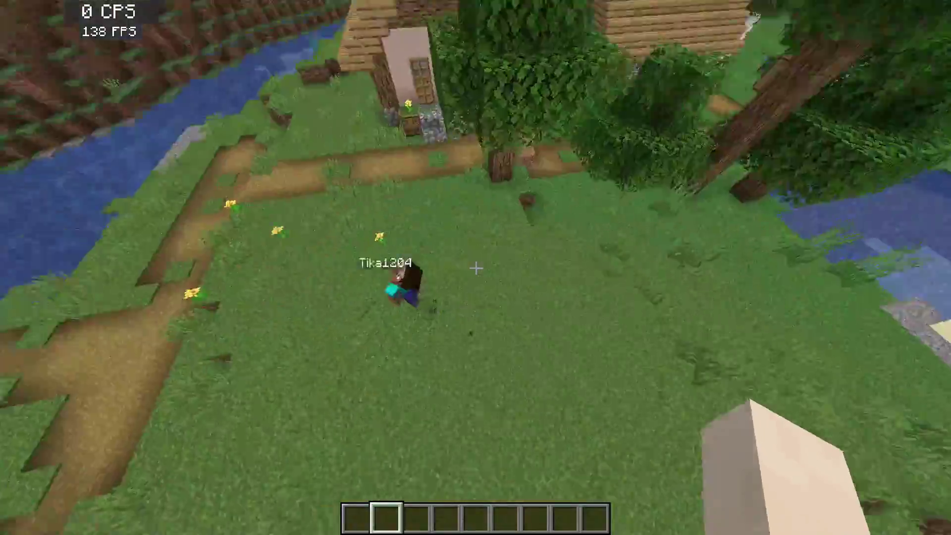